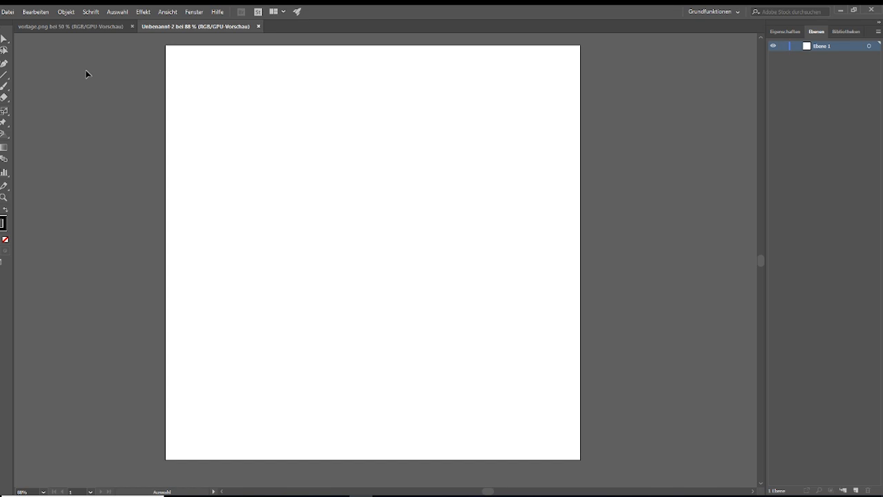
Step: Copy the toad image from vorlage.png and paste it into the new Unbenannt-2 document
left_click(78, 27)
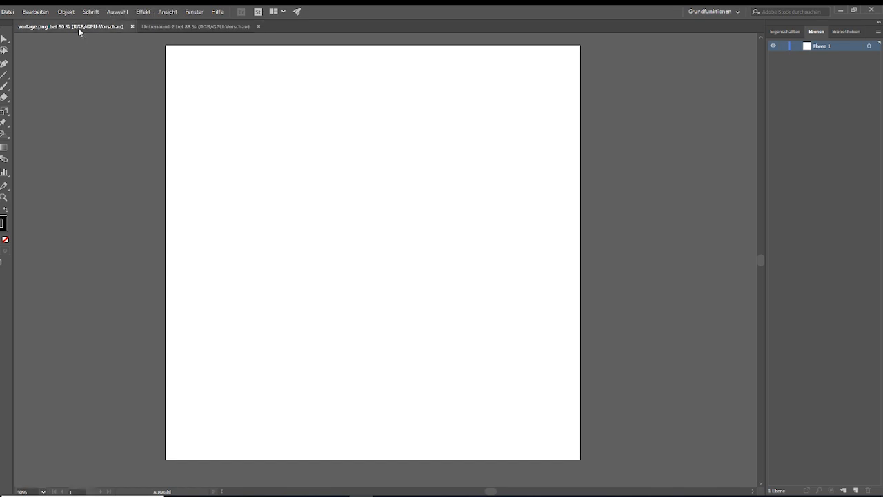
key("ctrl+v")
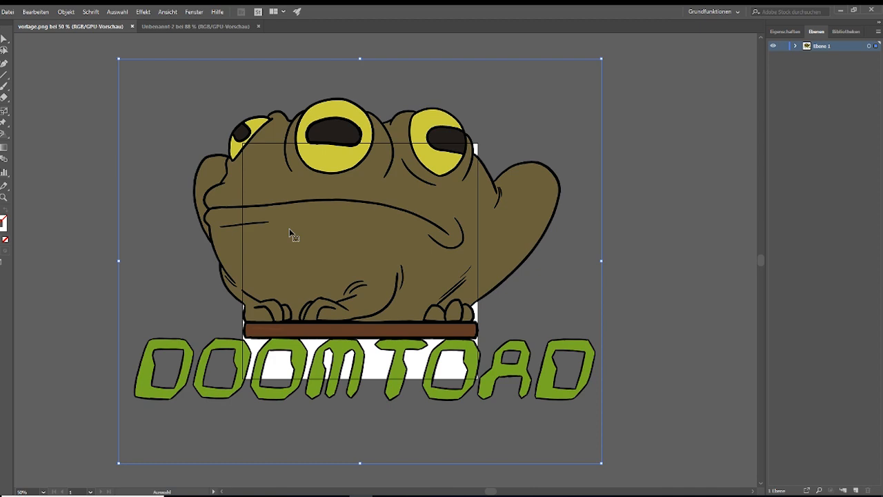
left_click(182, 26)
left_click_drag(182, 26, 191, 142)
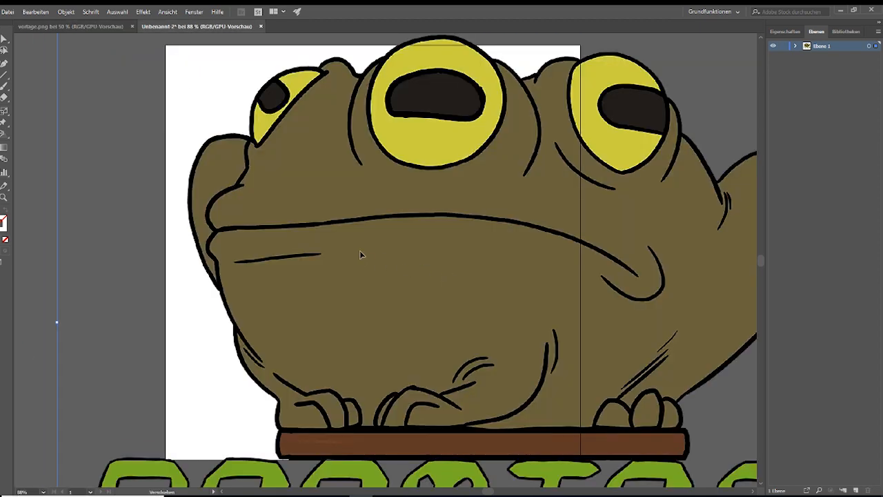
key("ctrl+plus")
scroll(328, 271, "down", 2)
scroll(328, 271, "up", 2)
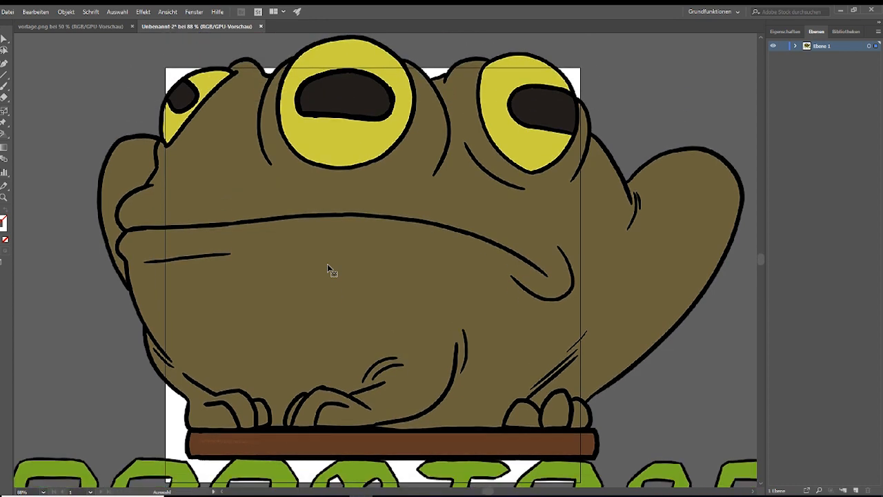
left_click_drag(509, 492, 478, 491)
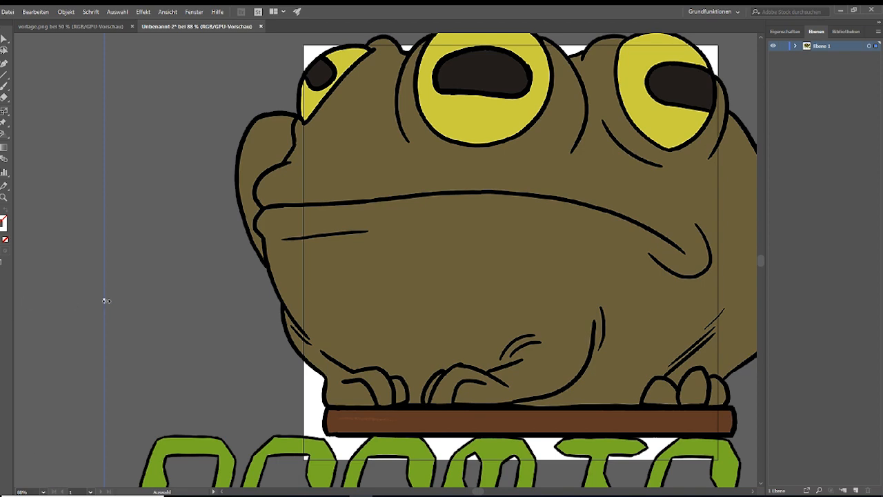
Step: Undo a stray guide move, then scale the toad image down proportionally to fit the artboard and centre the view
left_click_drag(105, 299, 343, 317)
key("ctrl+z")
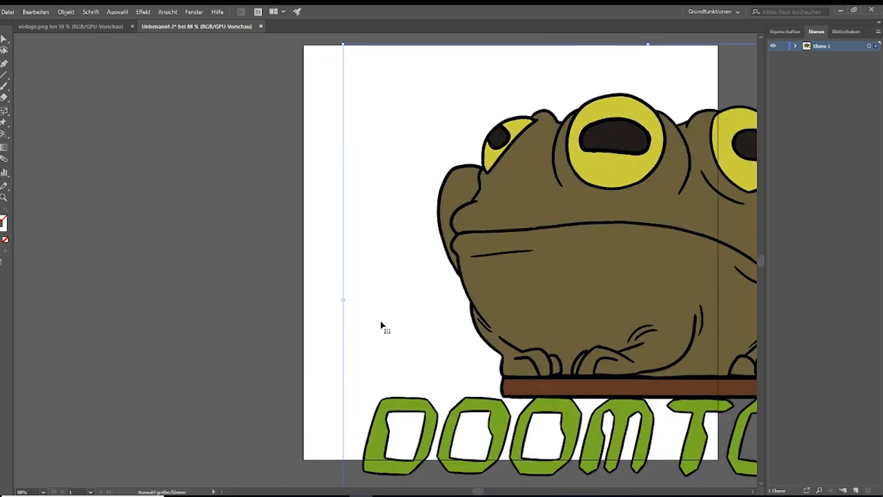
key("ctrl+z")
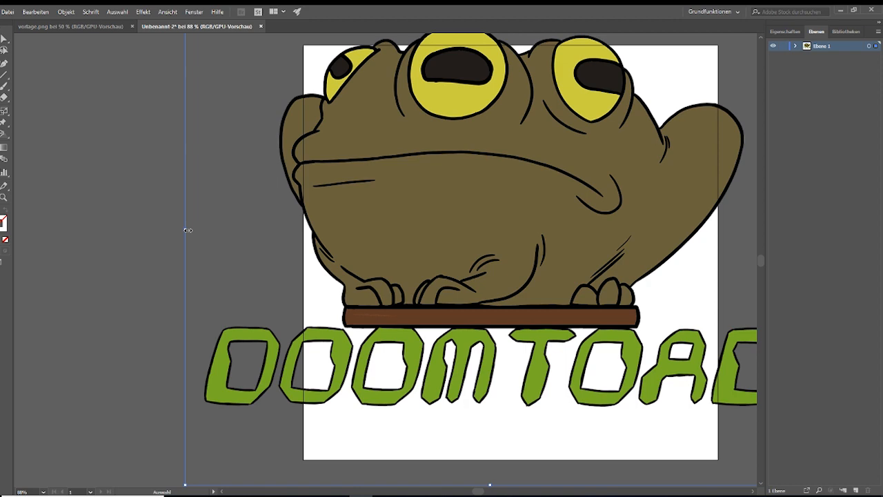
left_click_drag(188, 230, 400, 227)
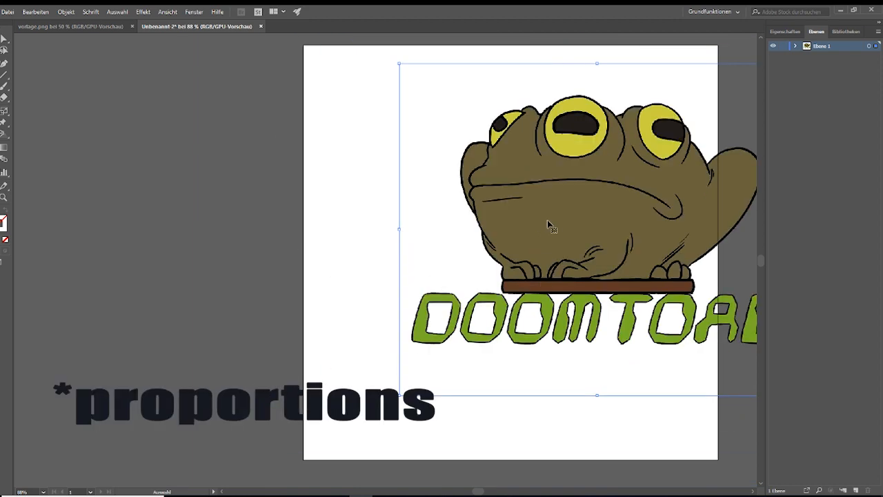
mouse_move(550, 224)
left_mouse_down()
mouse_move(495, 229)
mouse_move(507, 232)
left_mouse_up()
key("h")
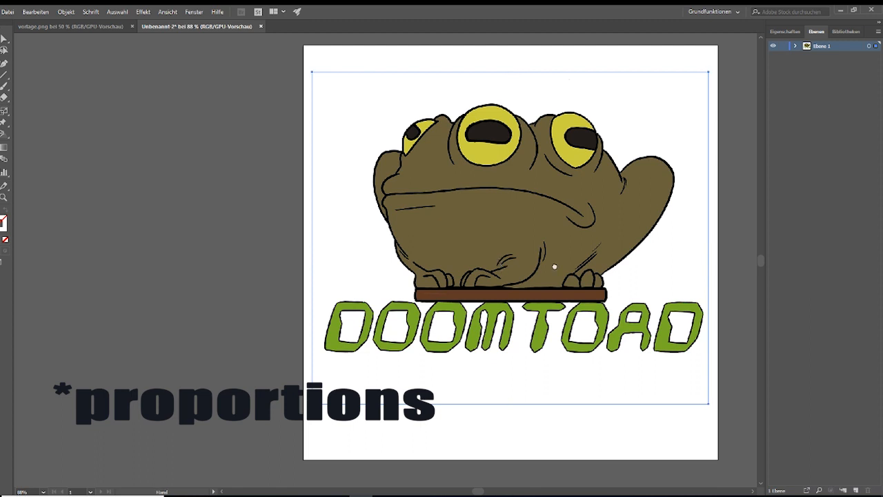
left_click_drag(554, 266, 420, 266)
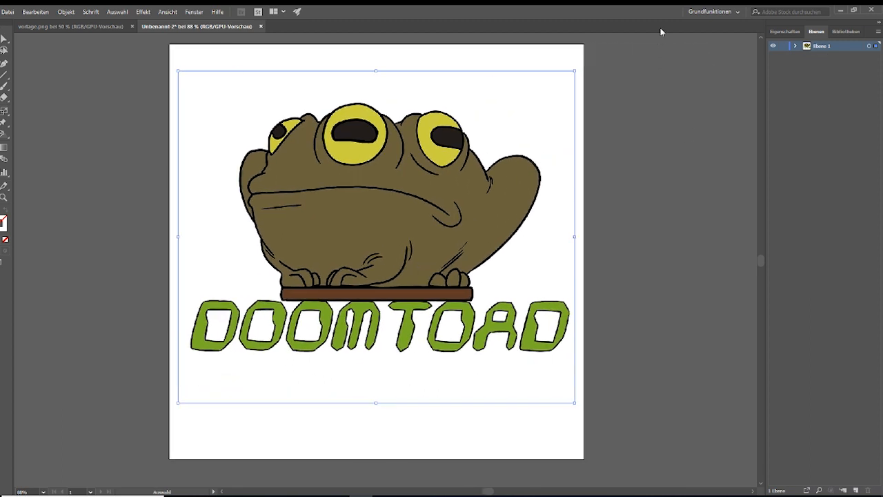
Step: Switch from the Grundfunktionen workspace to the Nachzeichnen (Tracing) workspace
left_click(738, 14)
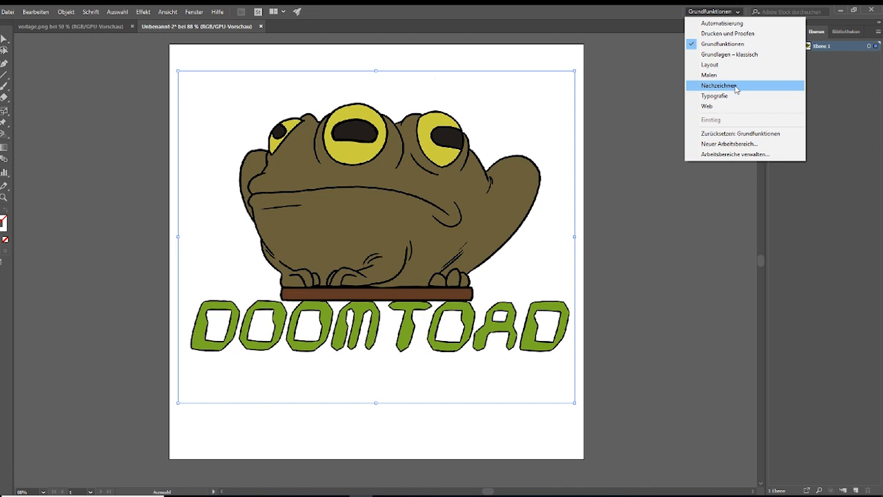
left_click(736, 89)
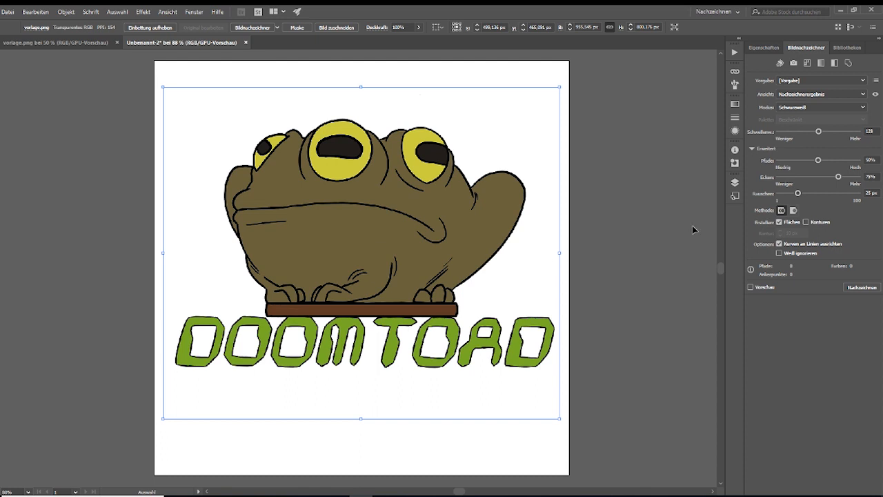
Step: Trace the toad with preset [Vorgabe], outline display, Schwarzweiß mode and live preview, confirming the large-image warning
left_click(821, 81)
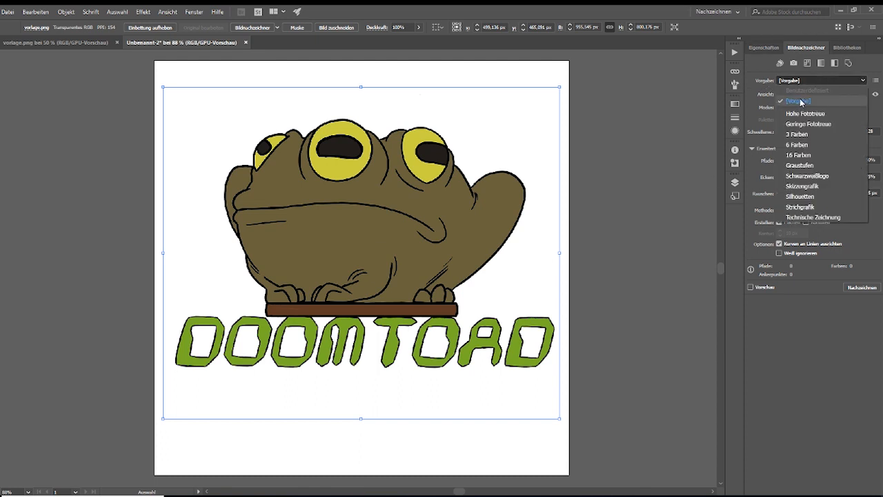
left_click(799, 102)
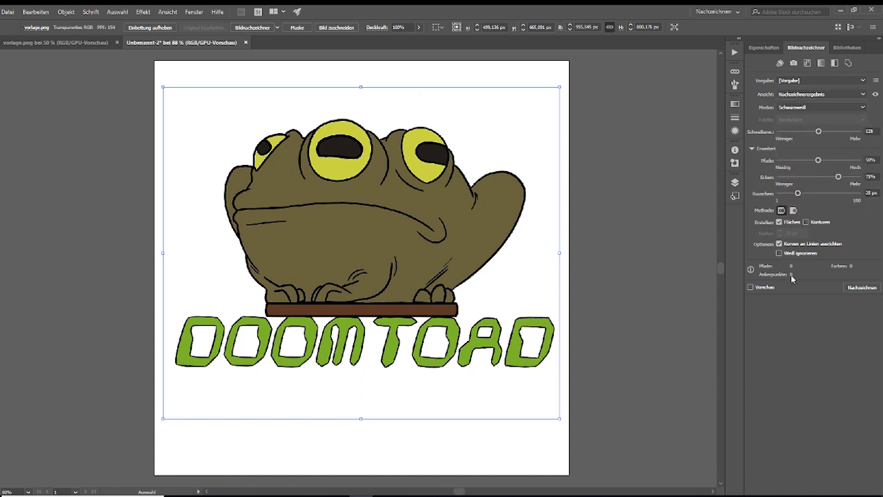
left_click(821, 94)
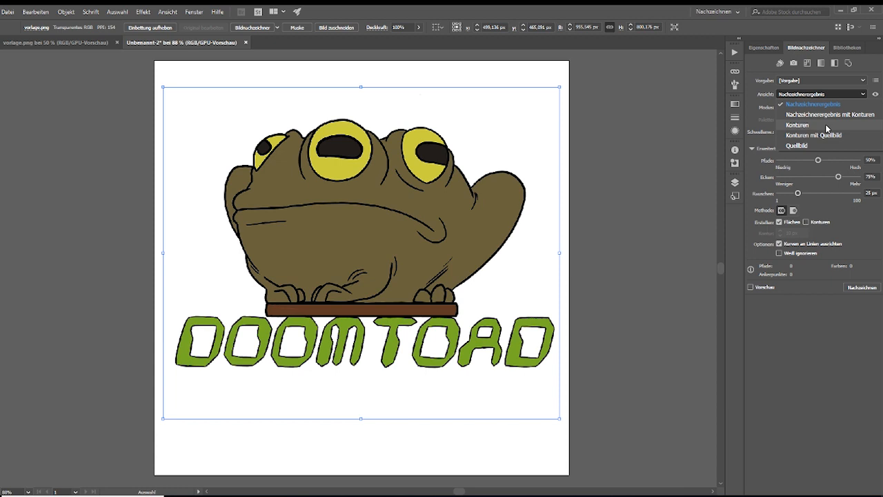
left_click(827, 125)
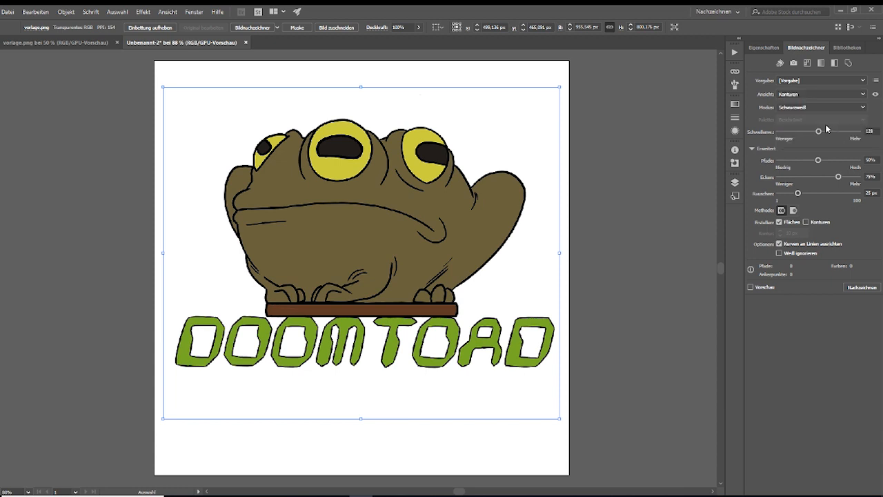
left_click(819, 108)
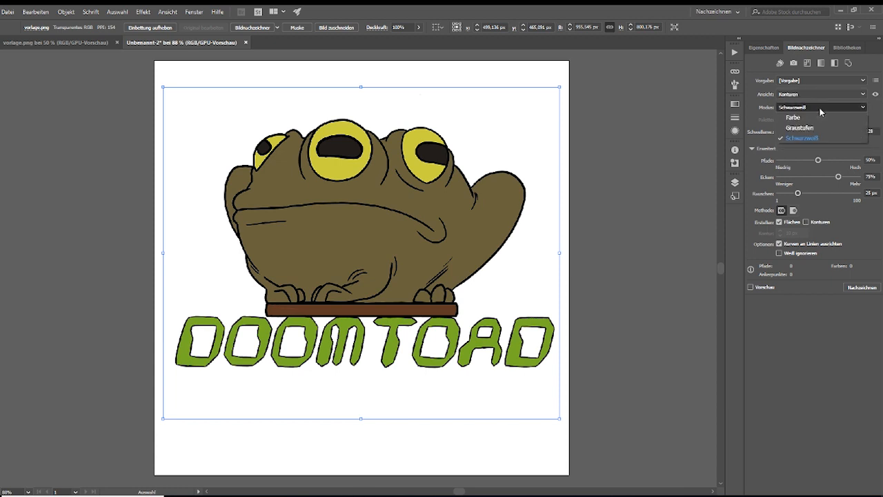
left_click(819, 118)
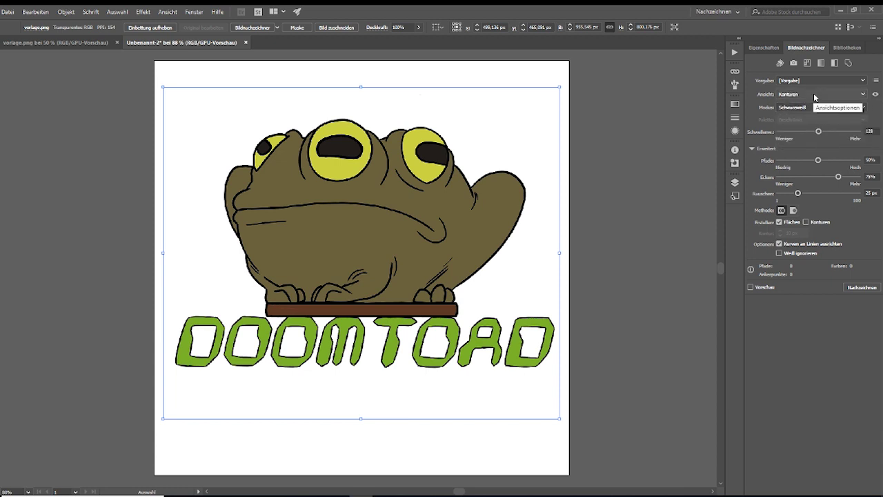
left_click(751, 287)
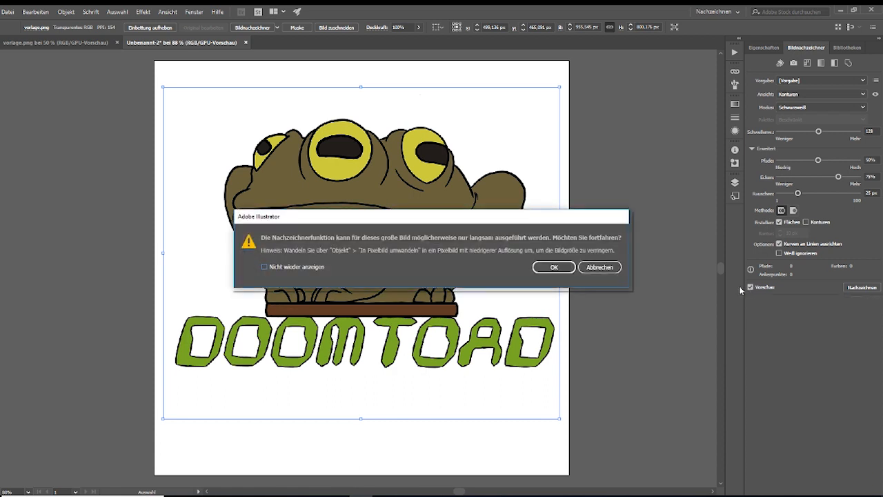
left_click(556, 269)
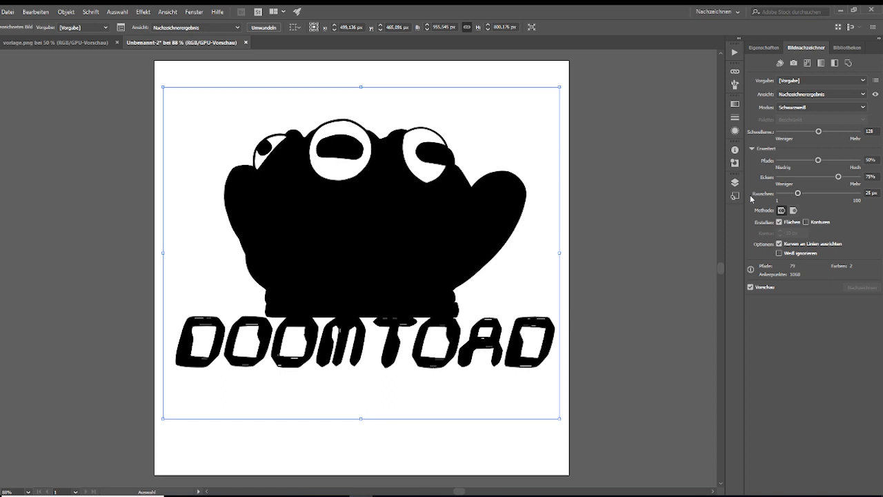
Step: Lower the threshold to 1, enable Konturen at 30 px stroke width, and turn on Weiß ignorieren
left_click(818, 132)
left_click_drag(819, 132, 772, 132)
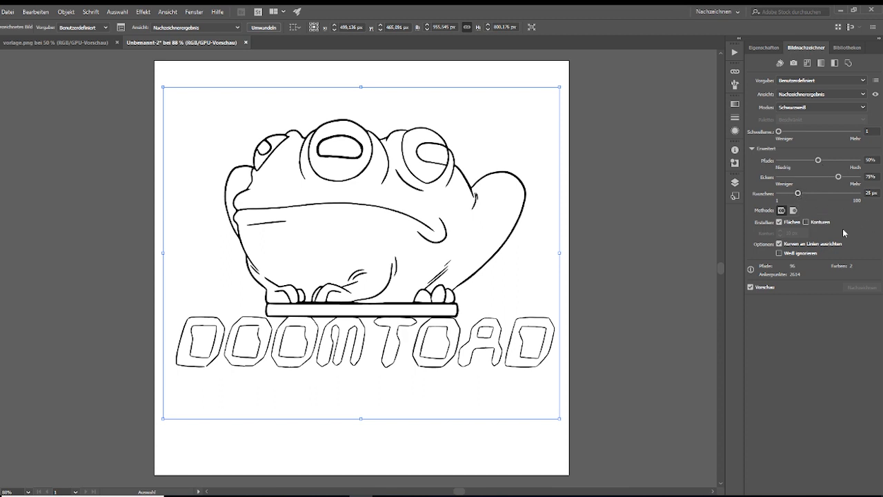
left_click(806, 222)
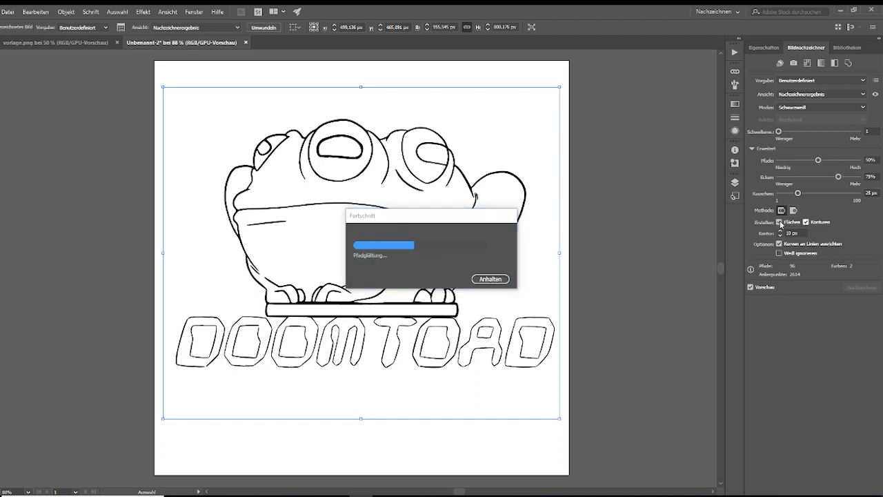
left_click(792, 233)
type("5")
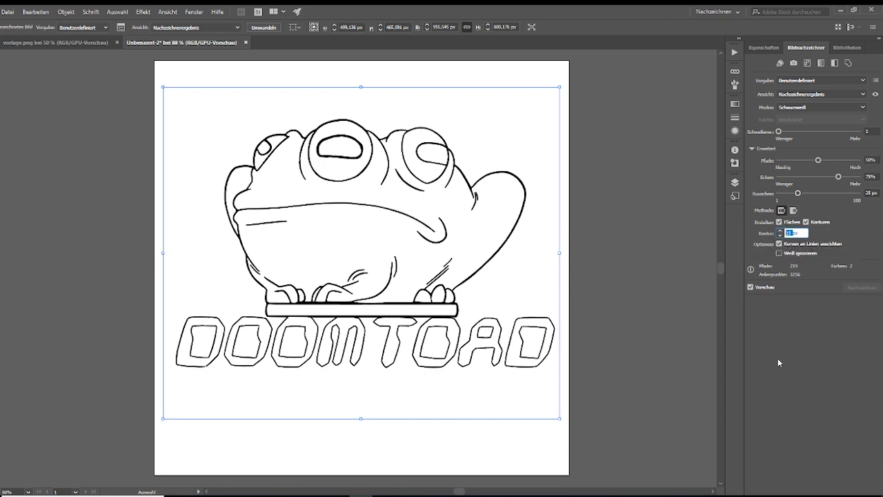
type("30")
key("Return")
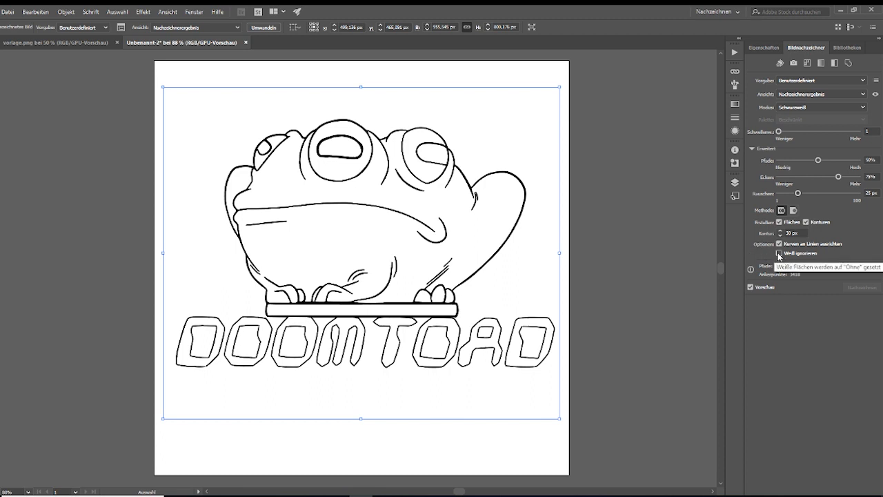
left_click(779, 253)
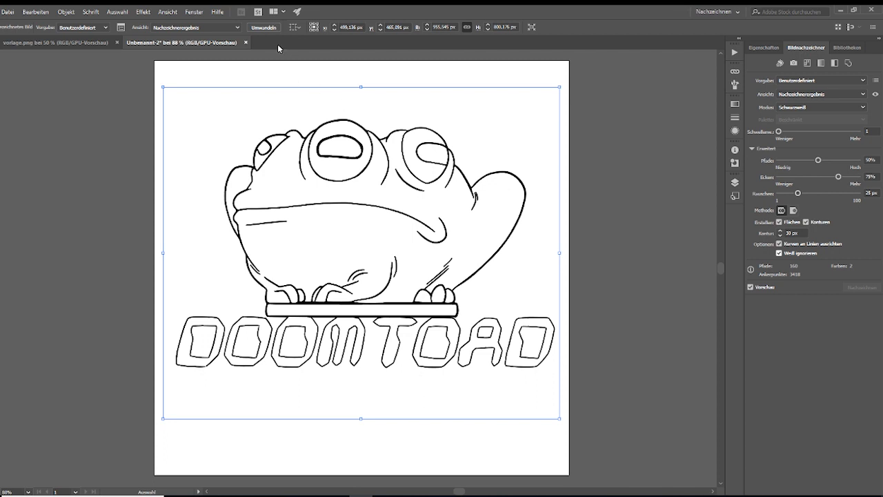
Step: Expand the trace into vector paths with Umwandeln and return to the Grundfunktionen workspace
left_click(264, 27)
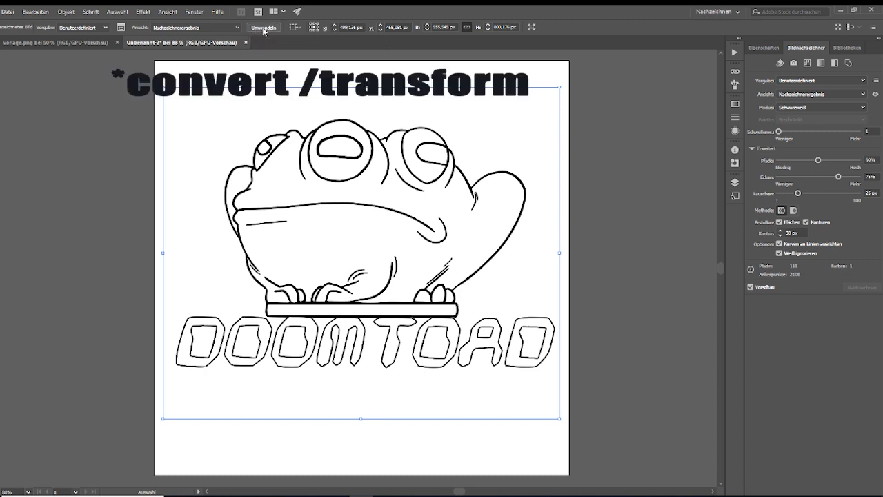
left_click(265, 28)
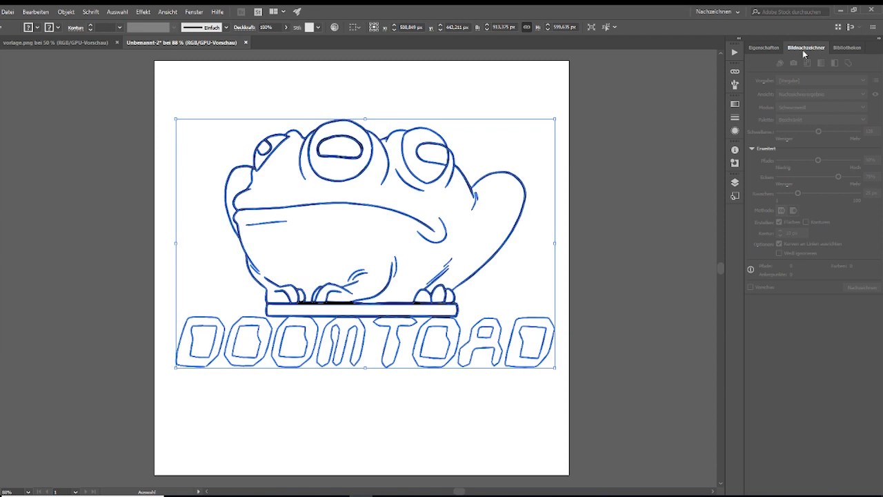
left_click(717, 12)
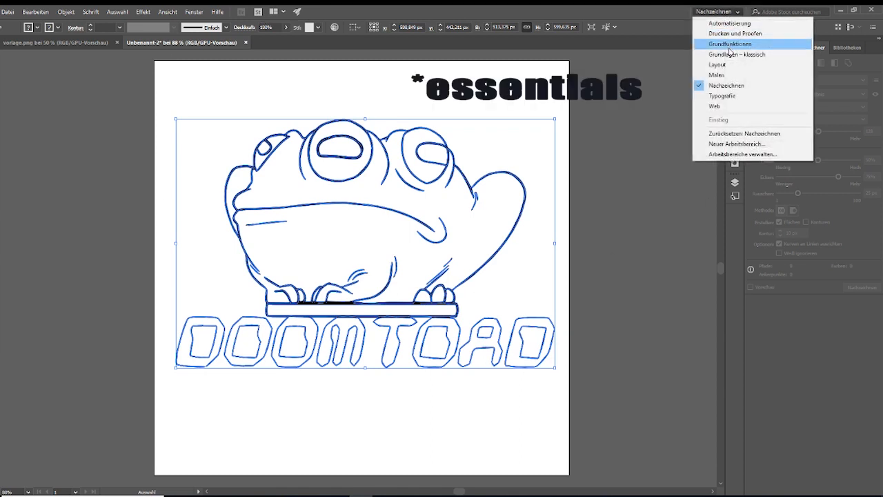
left_click(730, 44)
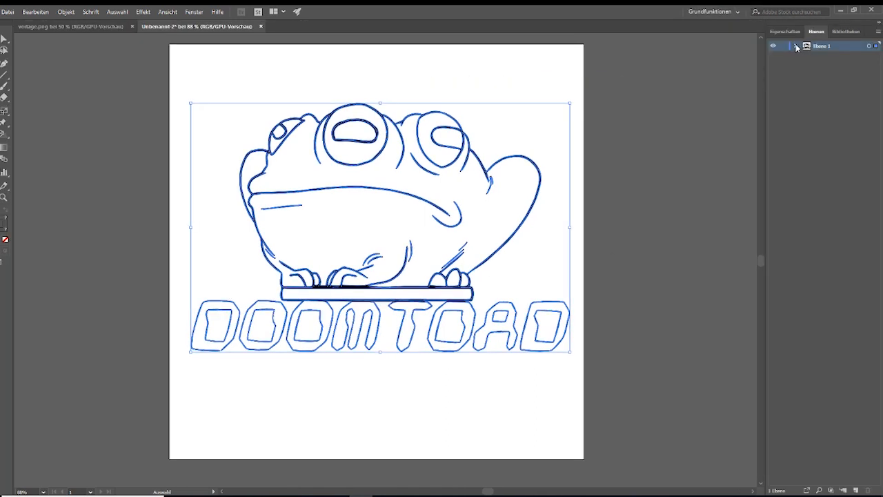
Step: Reveal the traced group inside Ebene 1, deselect it, and browse the Datei menu without choosing anything
left_click(797, 47)
left_click(840, 56)
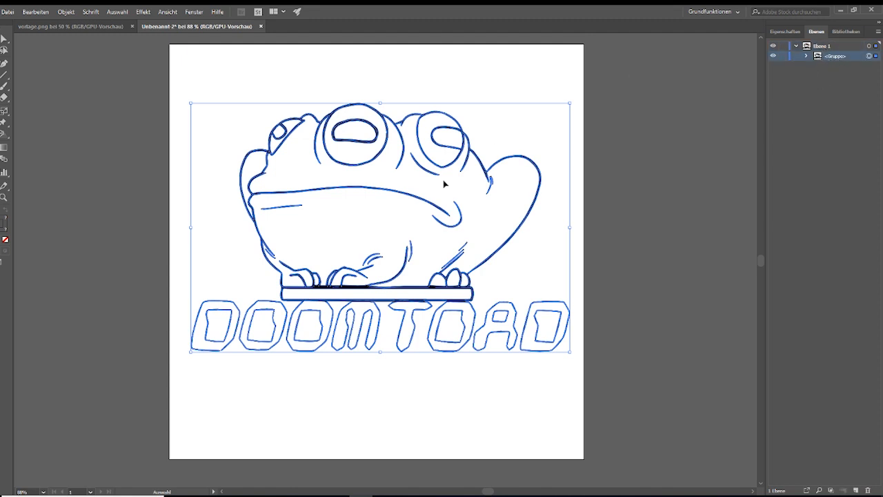
left_click(84, 118)
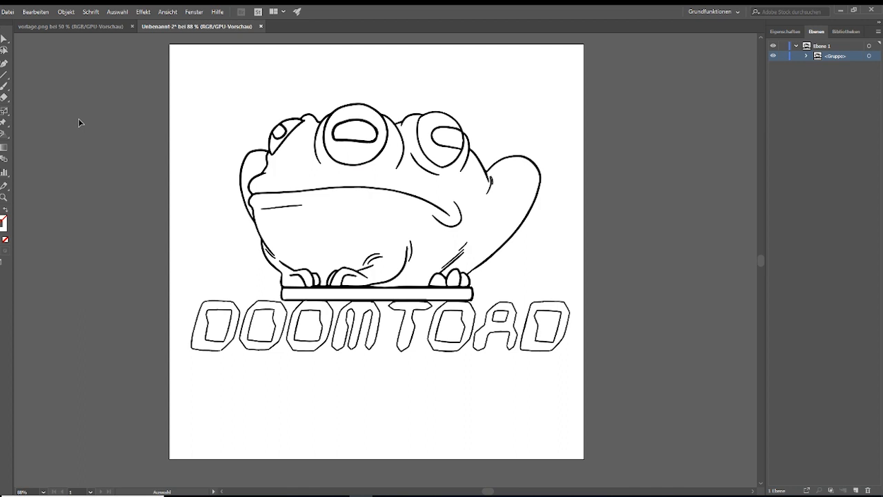
left_click(8, 11)
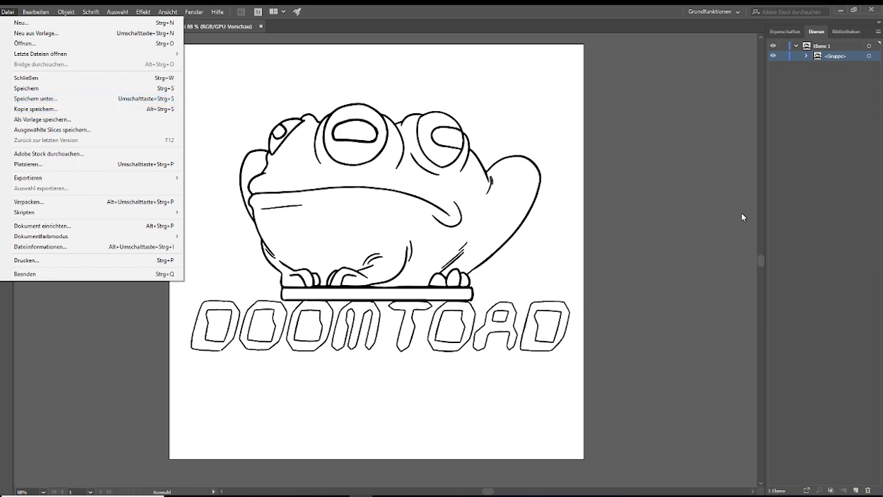
left_click(642, 200)
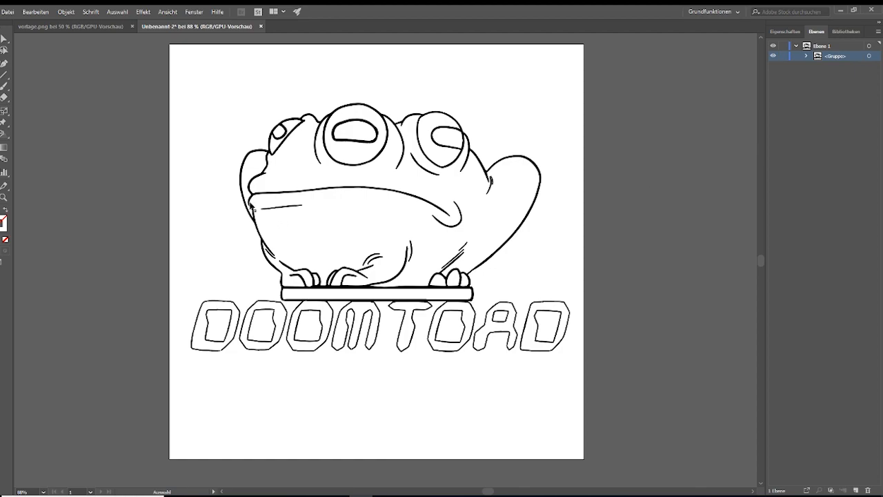
Step: Scale the traced toad group up so it extends far beyond the artboard edges
left_click(251, 207)
mouse_move(251, 207)
left_mouse_down()
mouse_move(82, 220)
mouse_move(300, 241)
left_mouse_up()
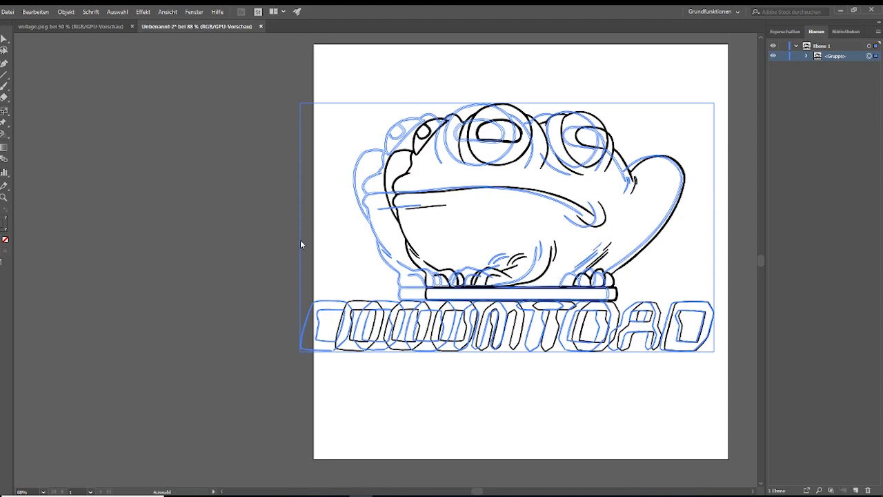
left_click_drag(300, 239, 28, 228, "shift")
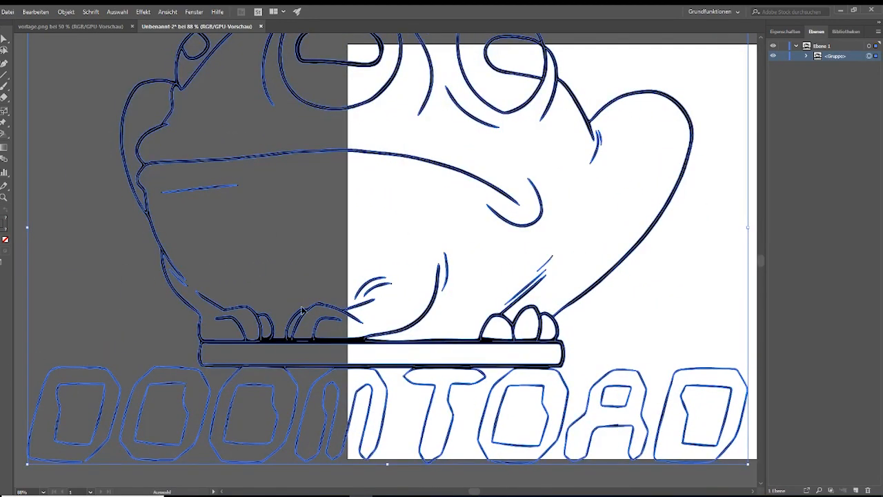
scroll(303, 311, "down", 3)
scroll(304, 310, "down", 2)
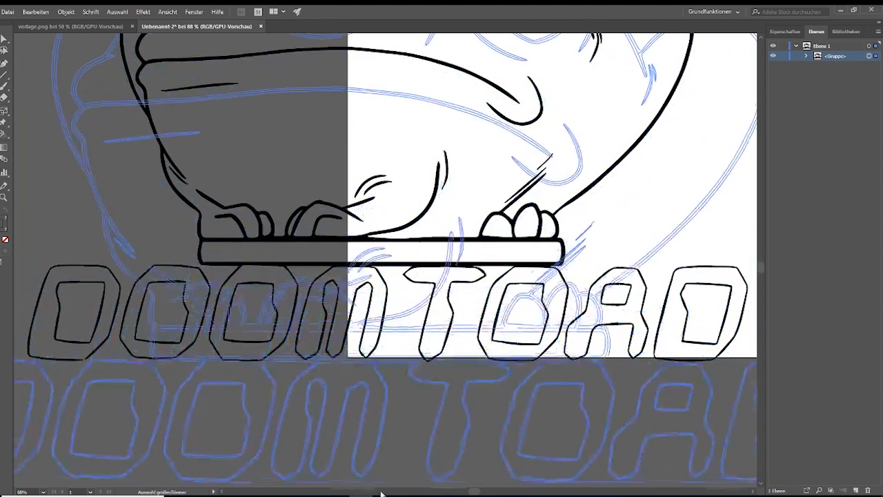
scroll(318, 168, "up", 3)
left_click(318, 168)
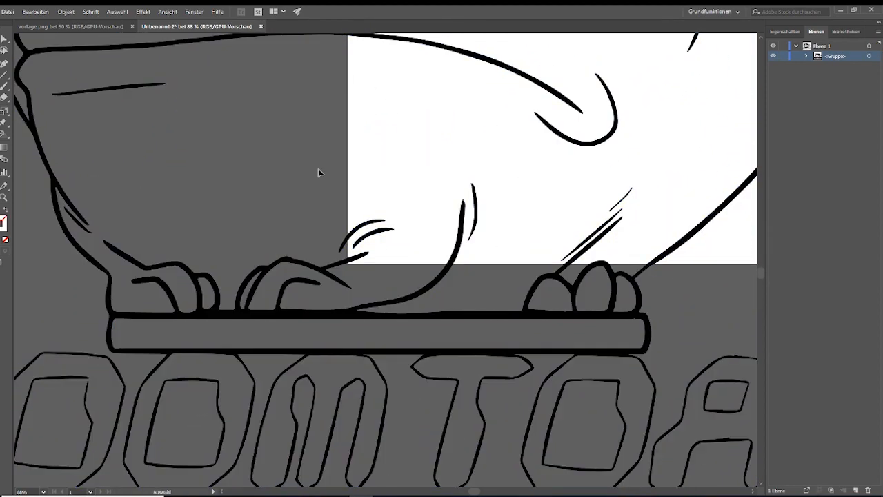
scroll(318, 168, "down", 2)
scroll(291, 218, "down", 3)
Step: Select all paths, drag the enlarged artwork lower, and deselect
key("ctrl+a")
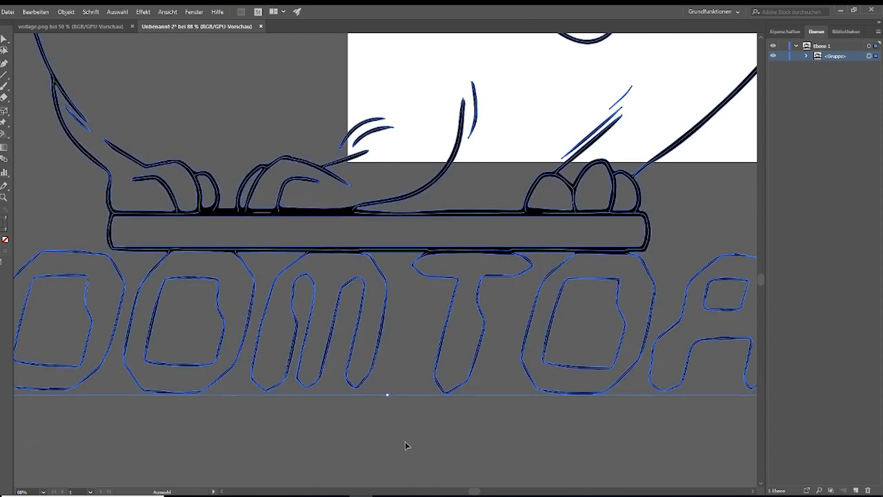
mouse_move(386, 307)
left_mouse_down()
mouse_move(387, 396)
mouse_move(476, 193)
left_mouse_up()
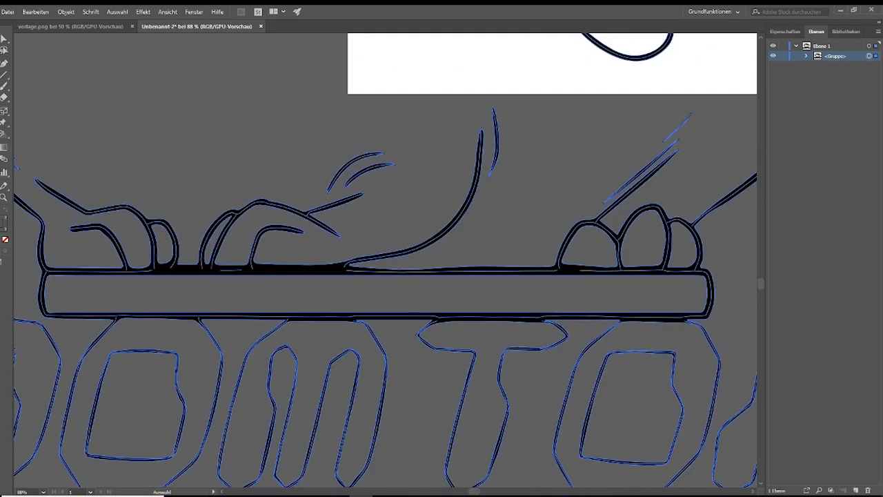
left_click(535, 210)
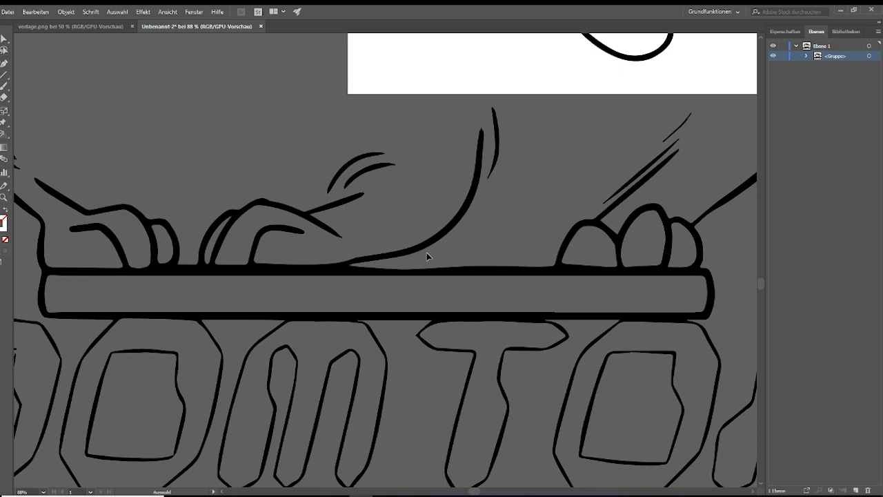